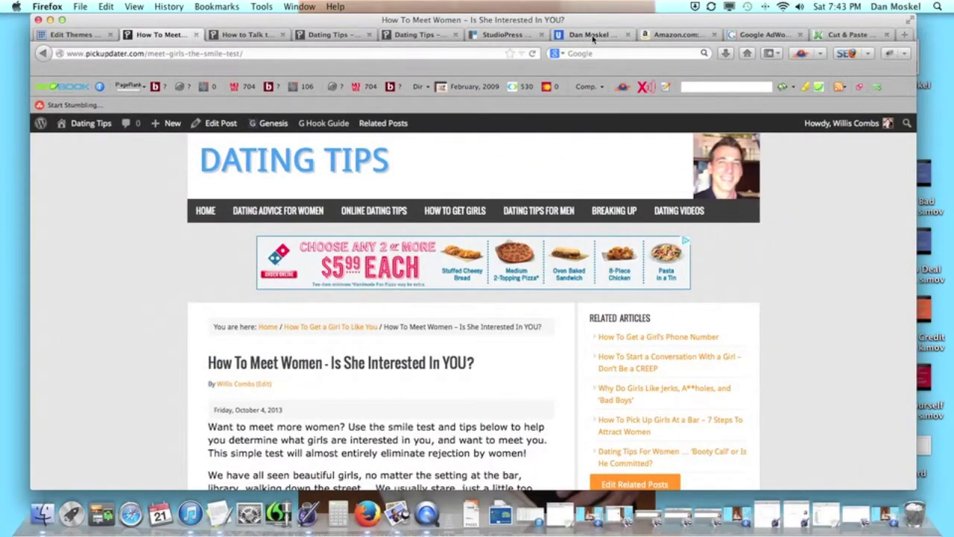
Step: Look over the self-publishing blog, the Dating Tips homepages and articles, then return to the theme editor
left_click(585, 37)
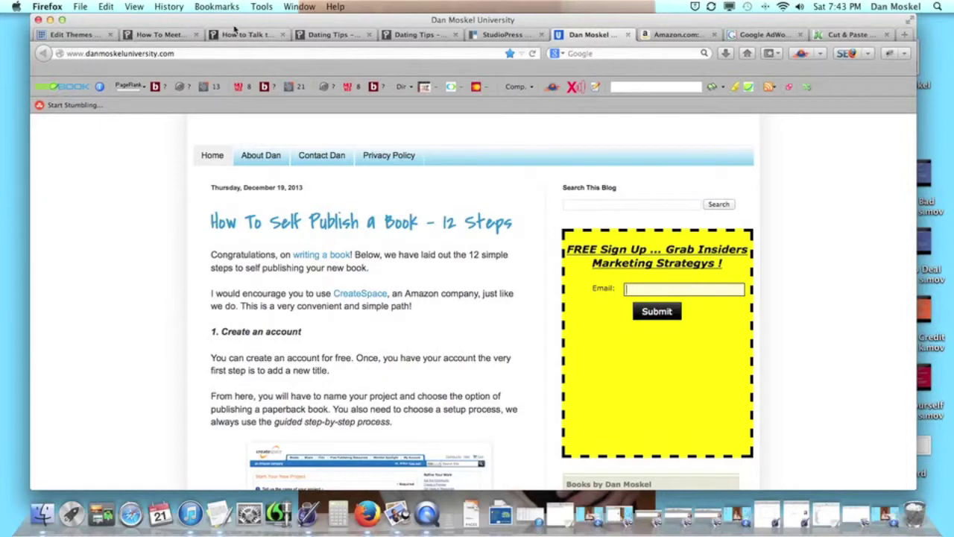
left_click(391, 38)
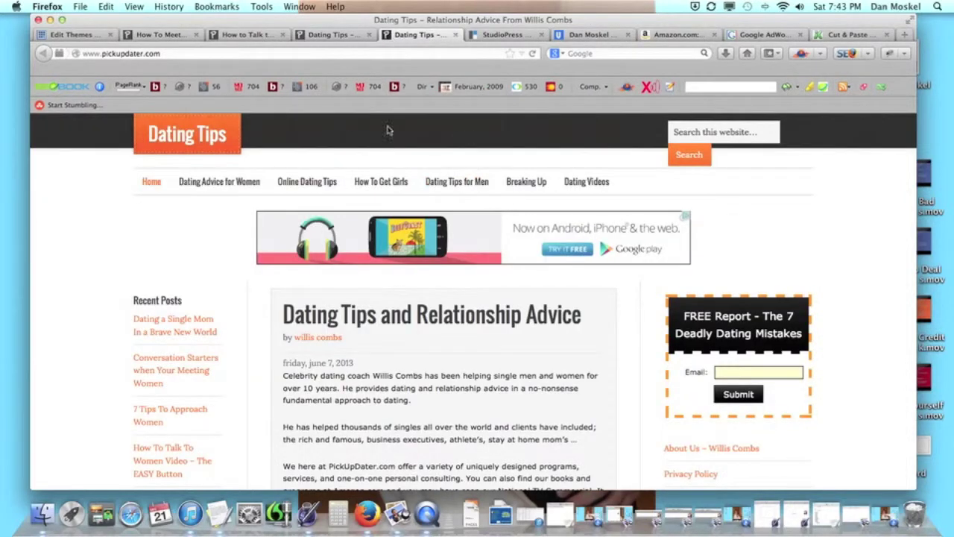
left_click(340, 36)
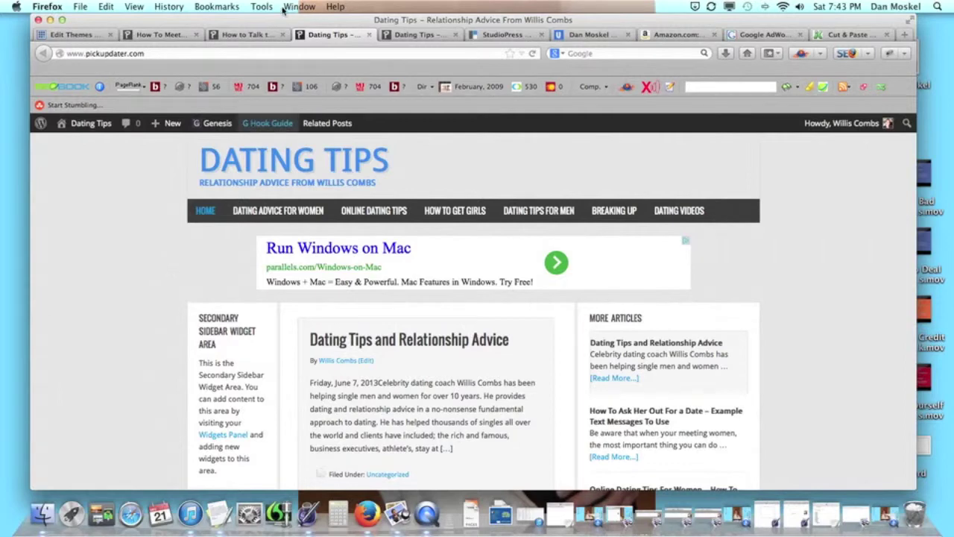
left_click(254, 35)
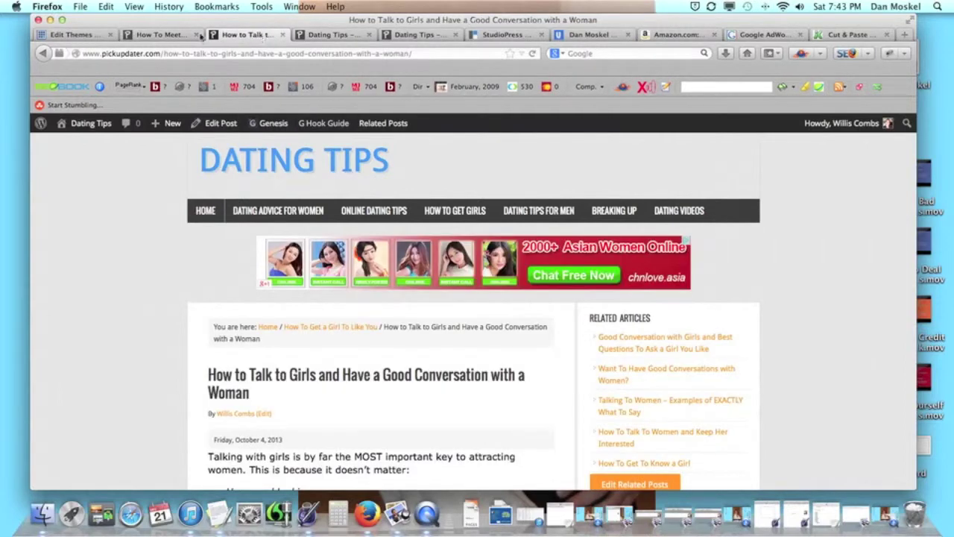
left_click(157, 35)
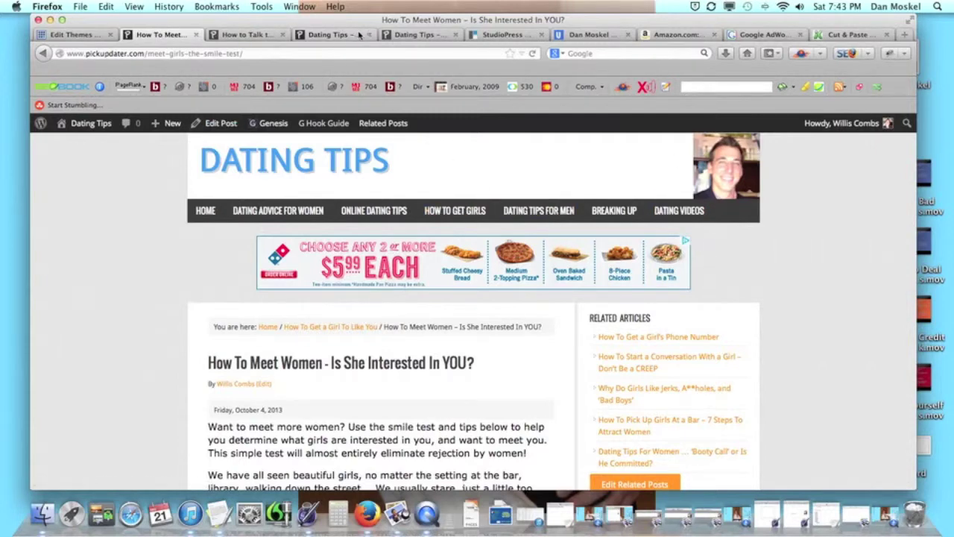
left_click(246, 34)
left_click(332, 34)
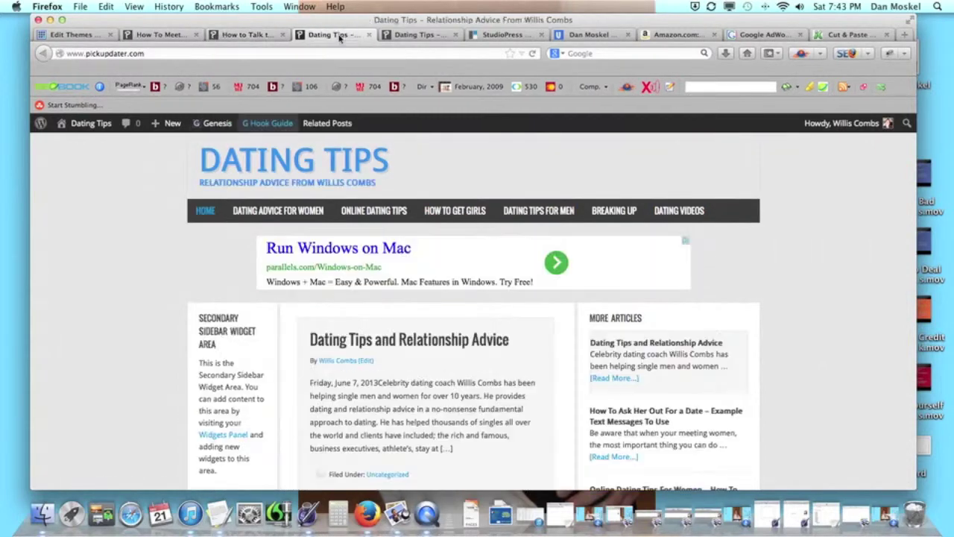
left_click(75, 34)
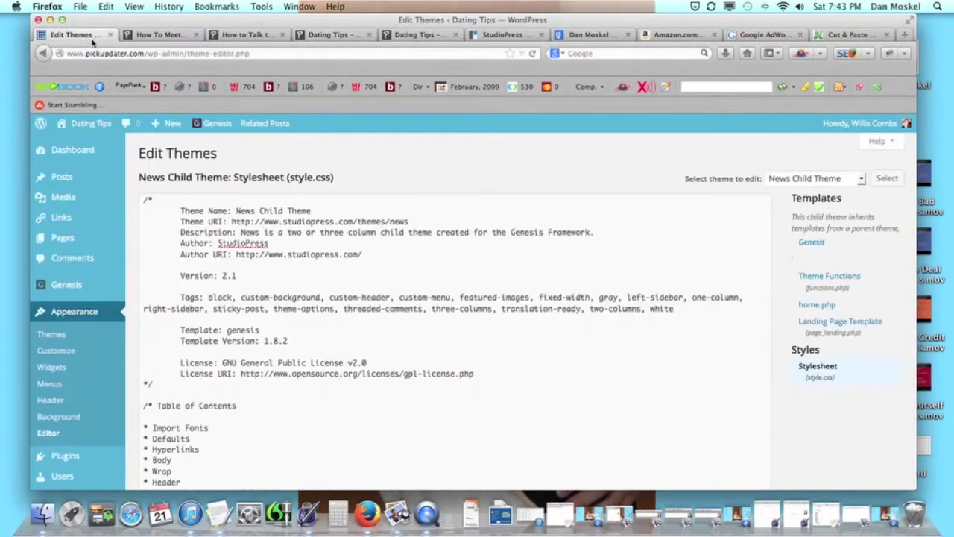
left_click(40, 153)
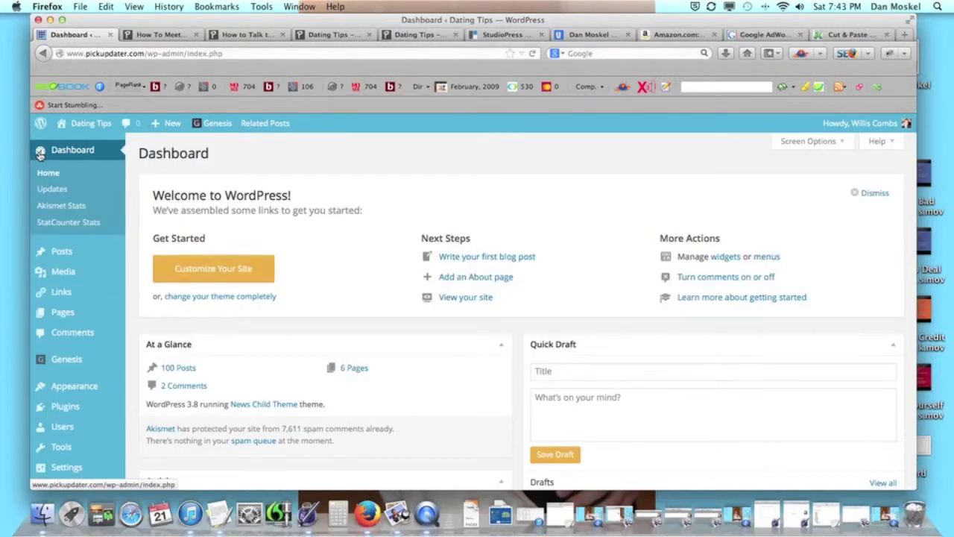
mouse_move(86, 365)
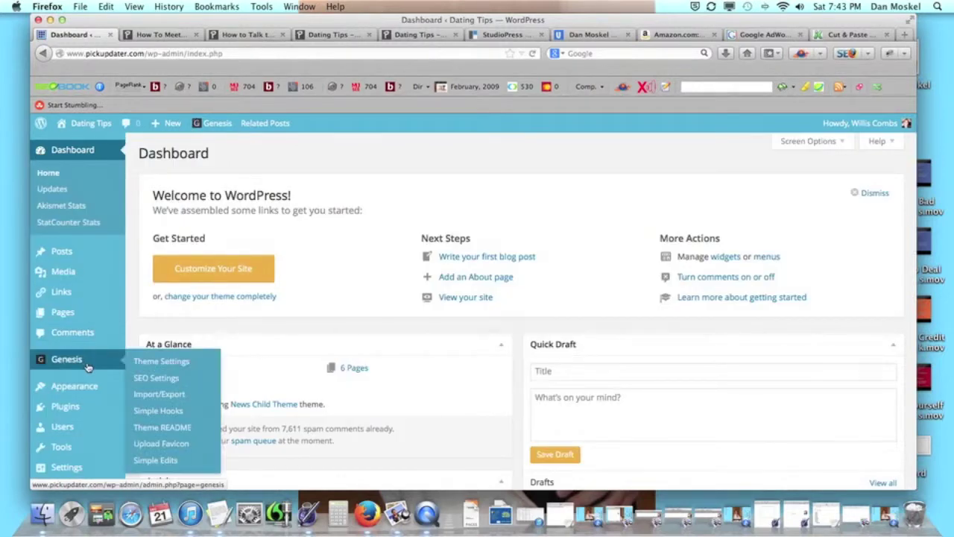
mouse_move(84, 392)
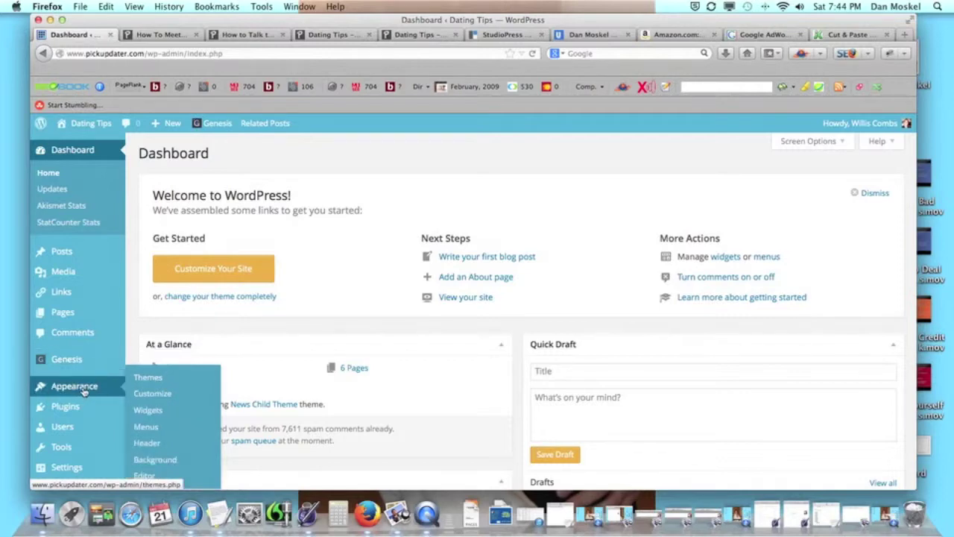
left_click(147, 476)
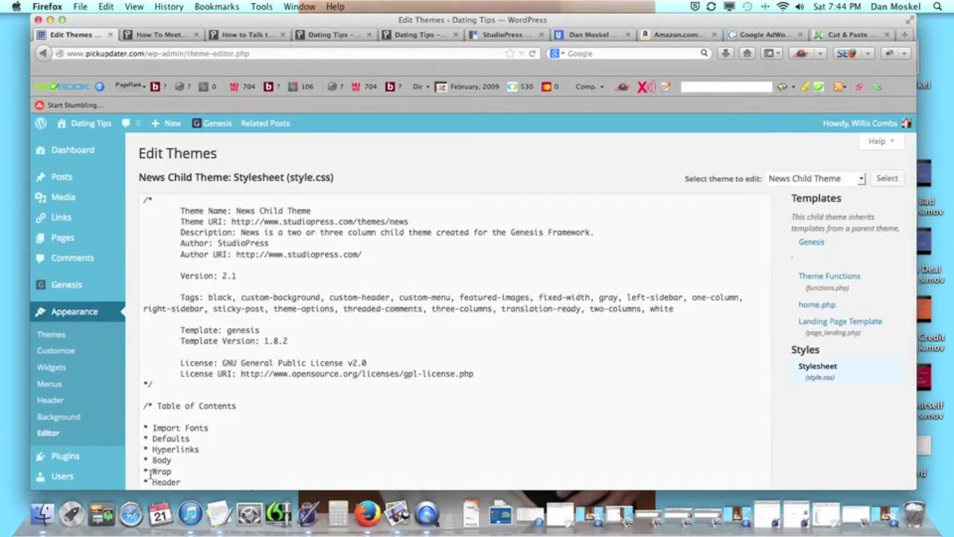
scroll(193, 422, "down", 3)
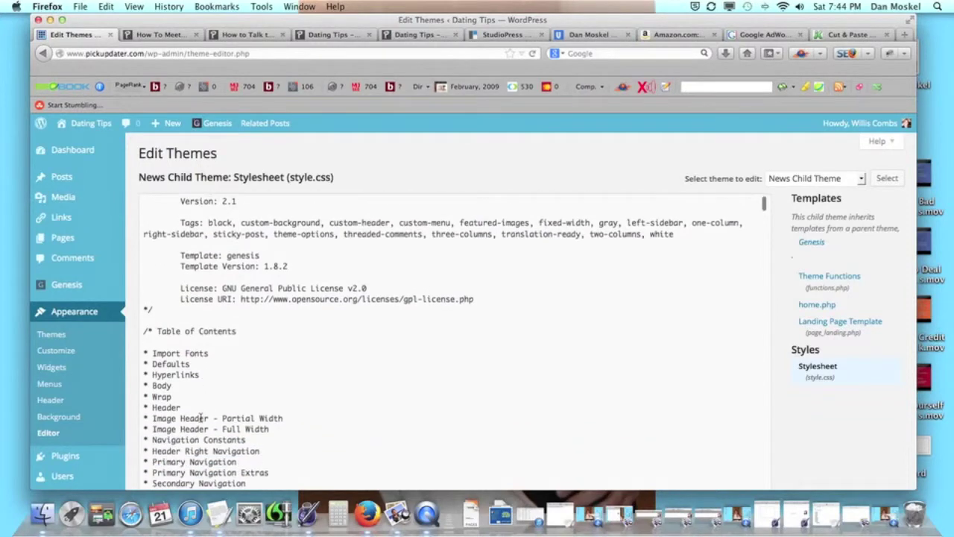
scroll(213, 419, "down", 3)
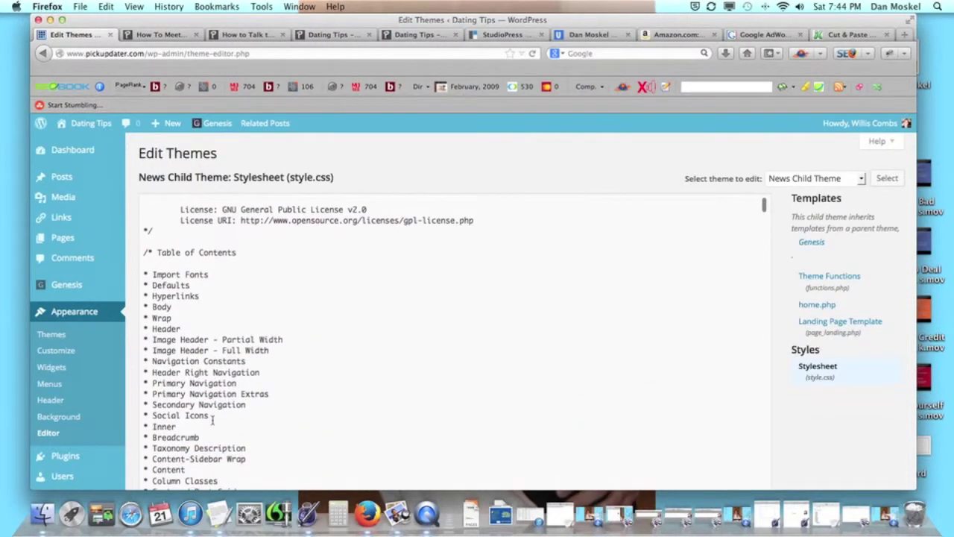
scroll(199, 394, "down", 5)
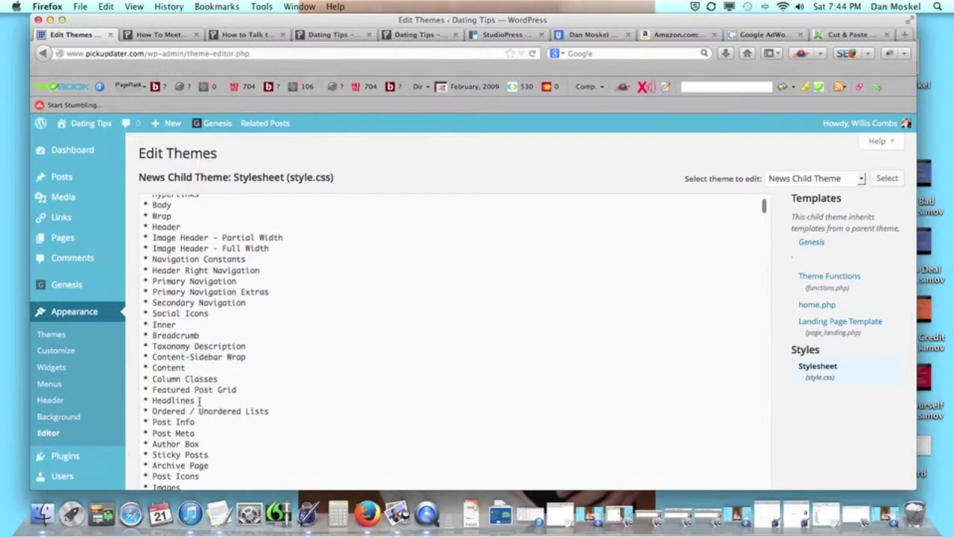
scroll(199, 403, "down", 3)
scroll(199, 403, "down", 6)
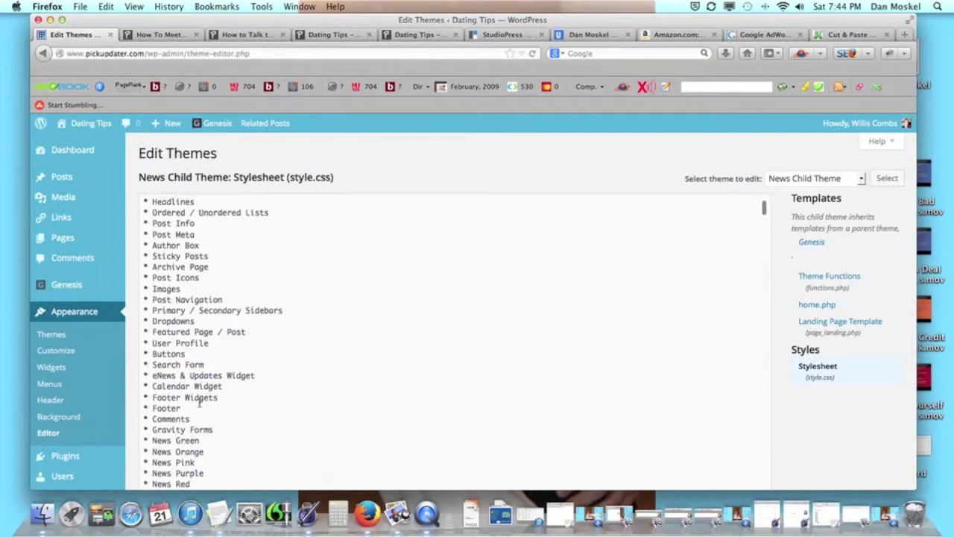
scroll(199, 405, "up", 15)
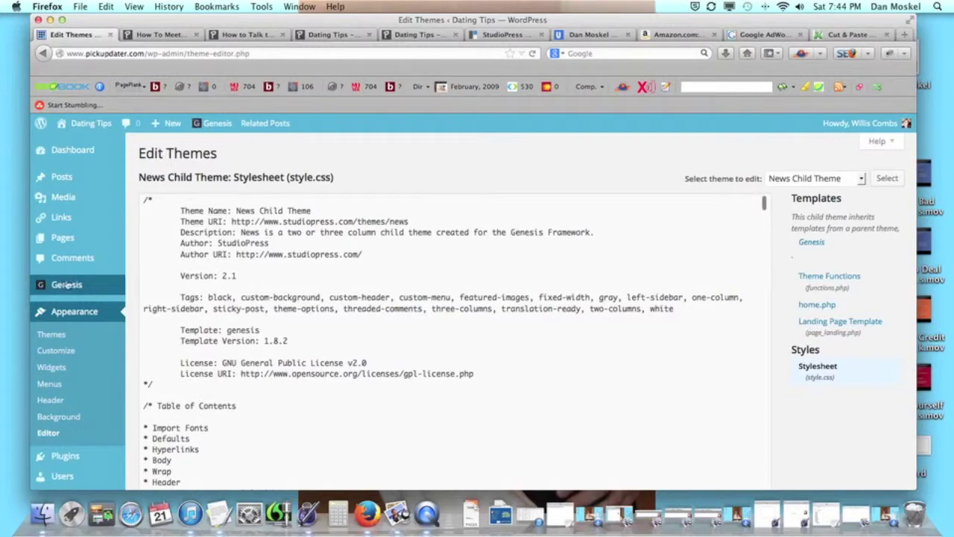
Step: Check Genesis Theme Settings and the Background page (plain gray, no image), then go back to Themes
mouse_move(62, 287)
left_click(165, 290)
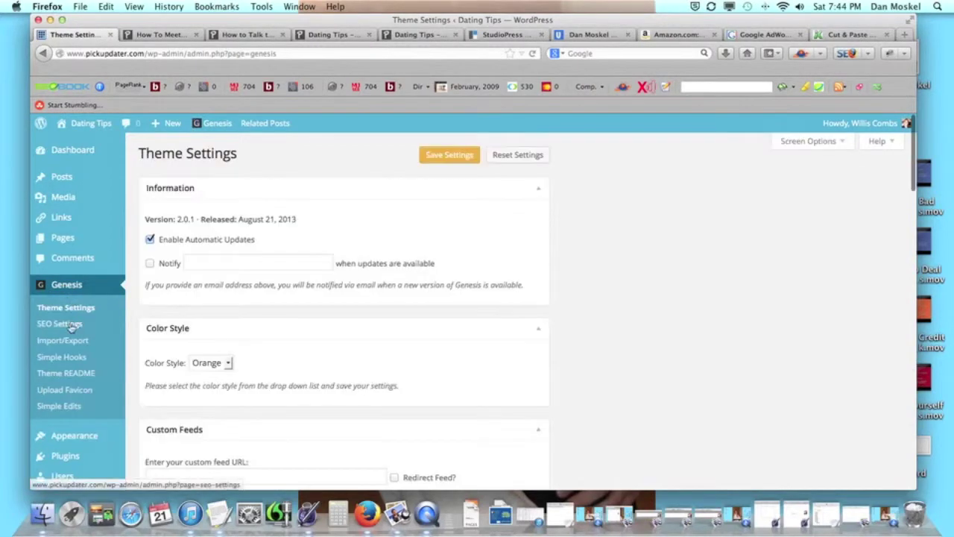
left_click(66, 439)
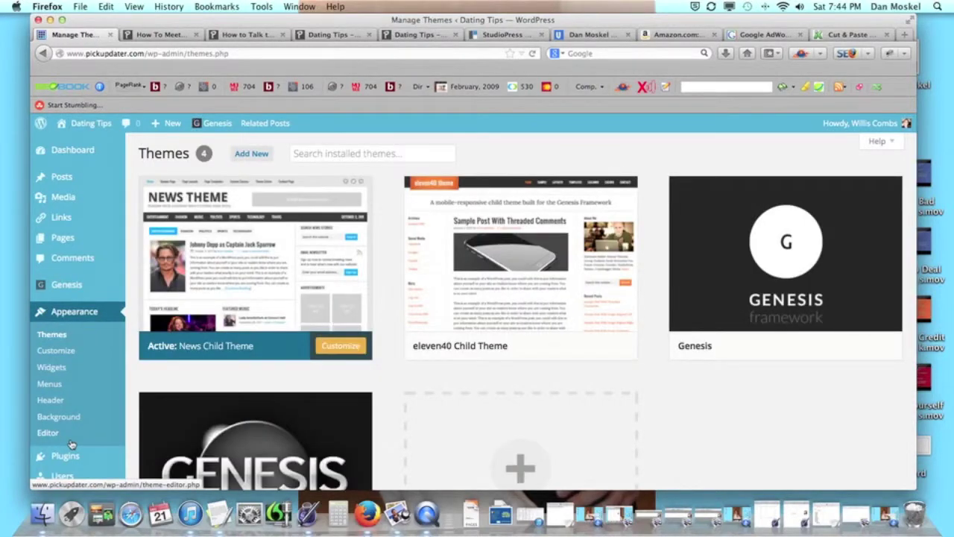
left_click(65, 418)
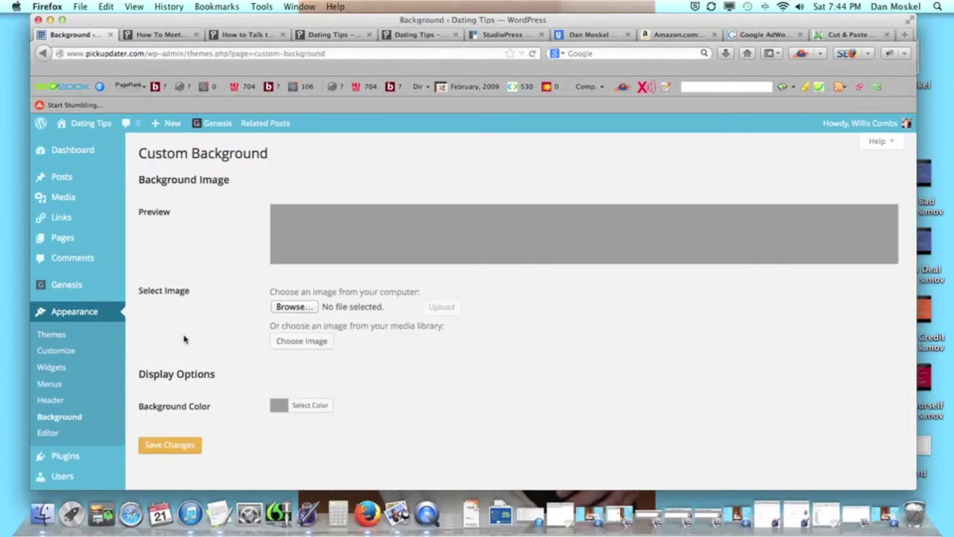
scroll(199, 342, "down", 3)
scroll(199, 344, "up", 3)
key("super+Tab")
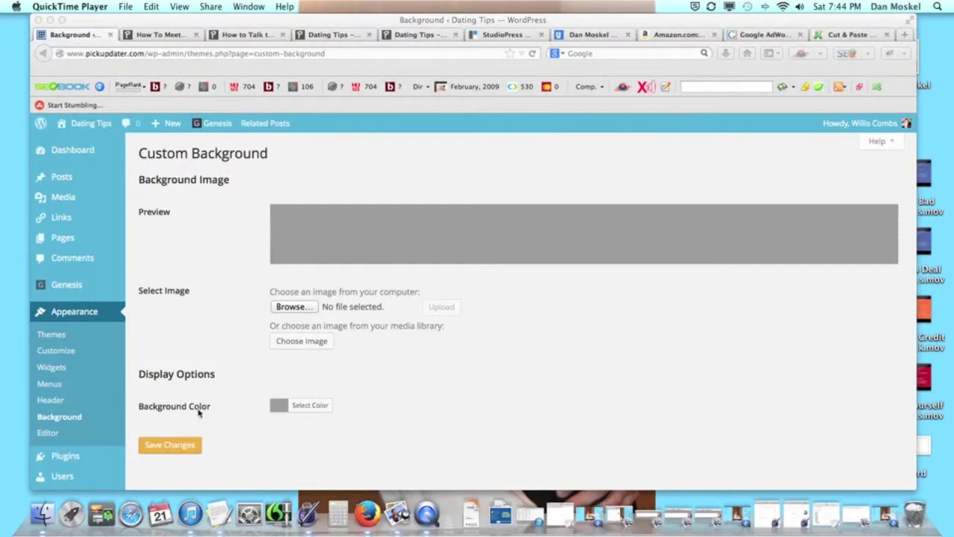
left_click(59, 334)
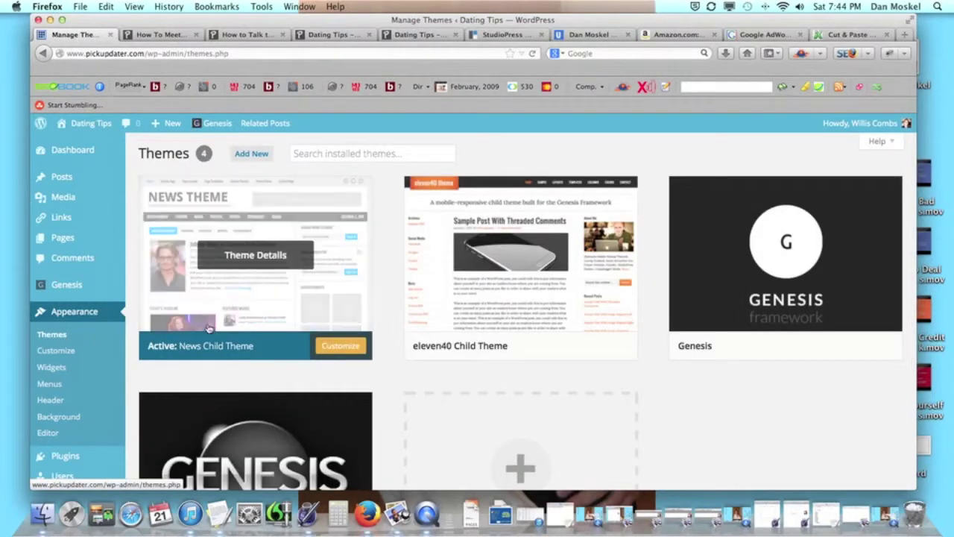
Step: Customize the active News Child Theme, expand Background Image, and bring up the file picker for uploading
left_click(339, 346)
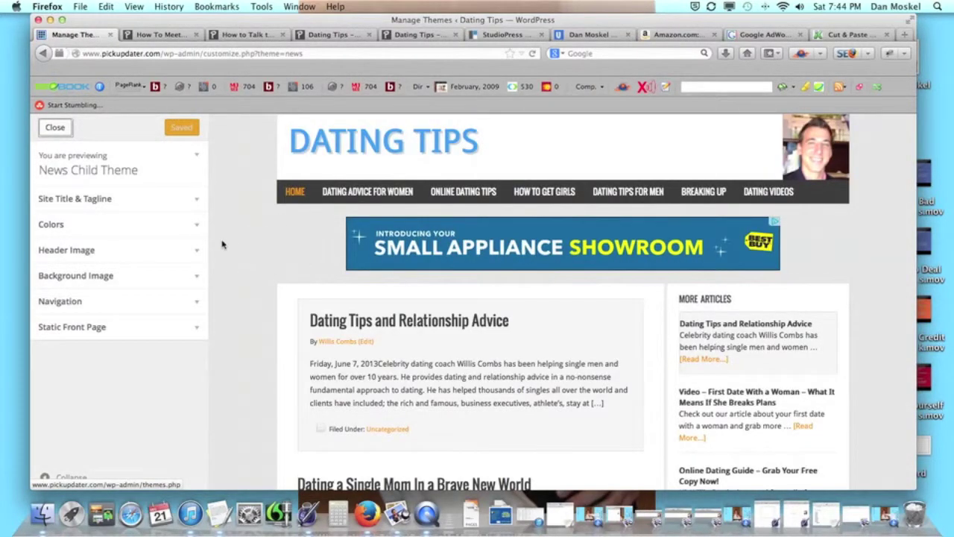
left_click(197, 277)
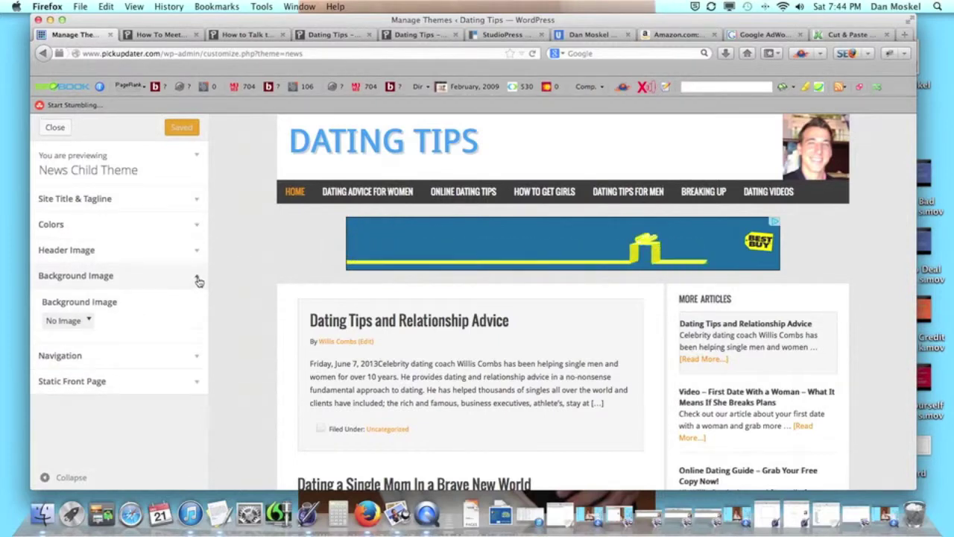
left_click(90, 322)
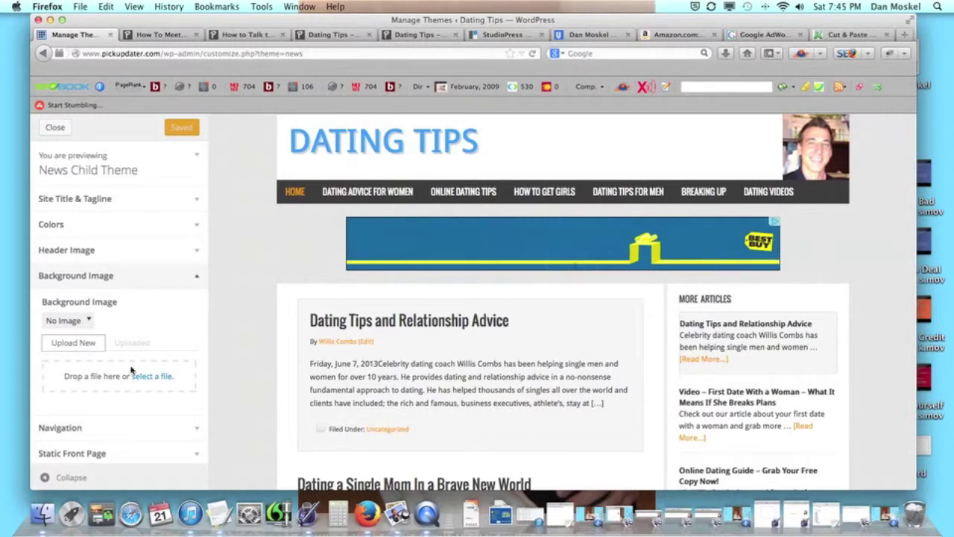
left_click(152, 376)
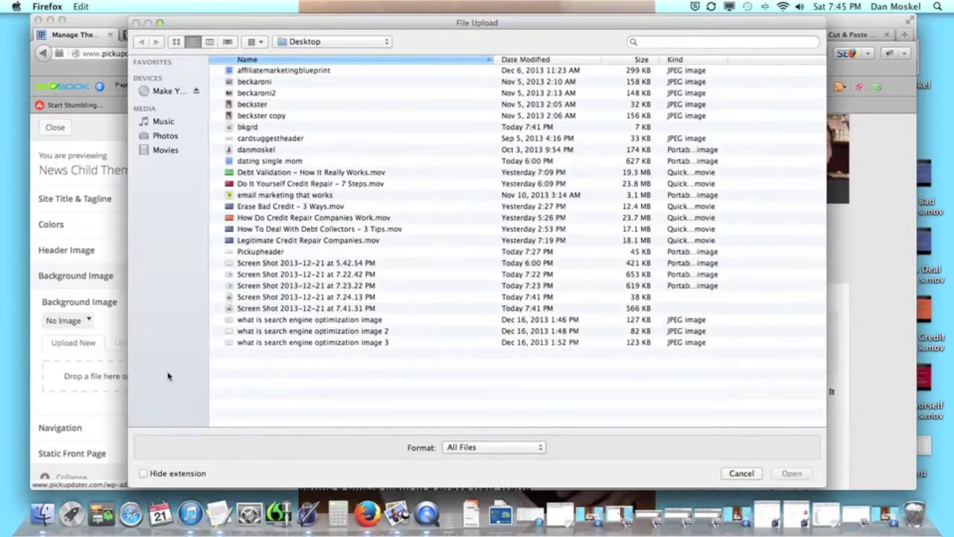
Step: Upload bkgrd as the background image, check the preview, Save & Publish, and open the live site
left_click(261, 127)
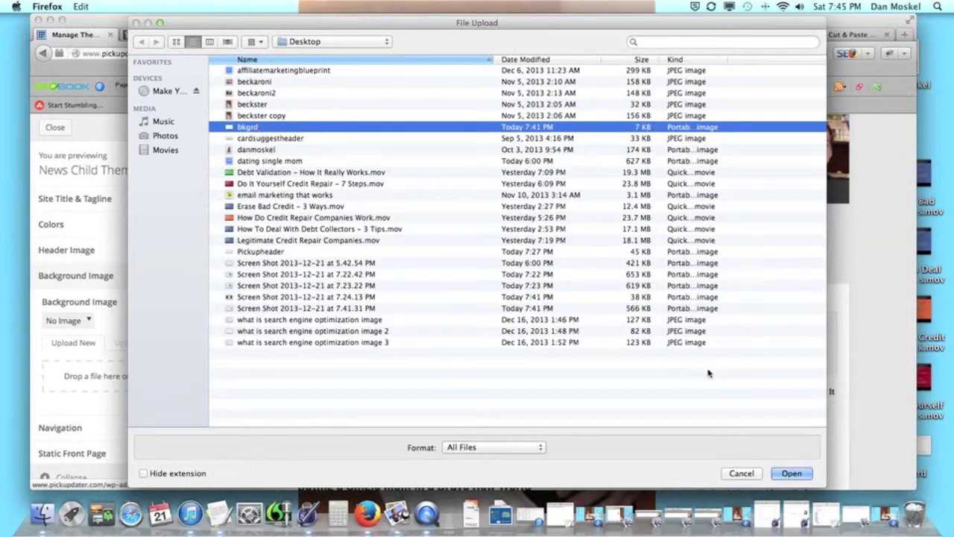
left_click(796, 475)
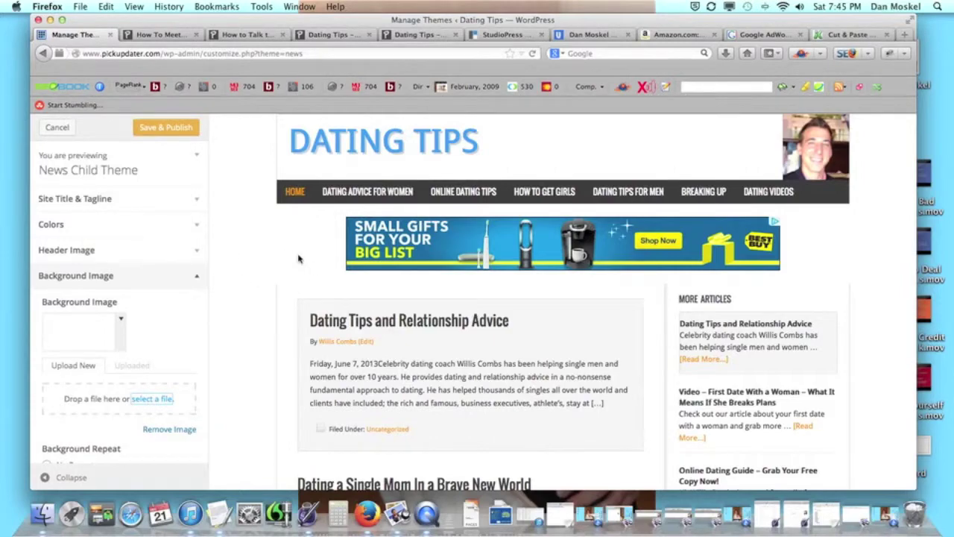
scroll(283, 256, "down", 10)
scroll(270, 304, "down", 5)
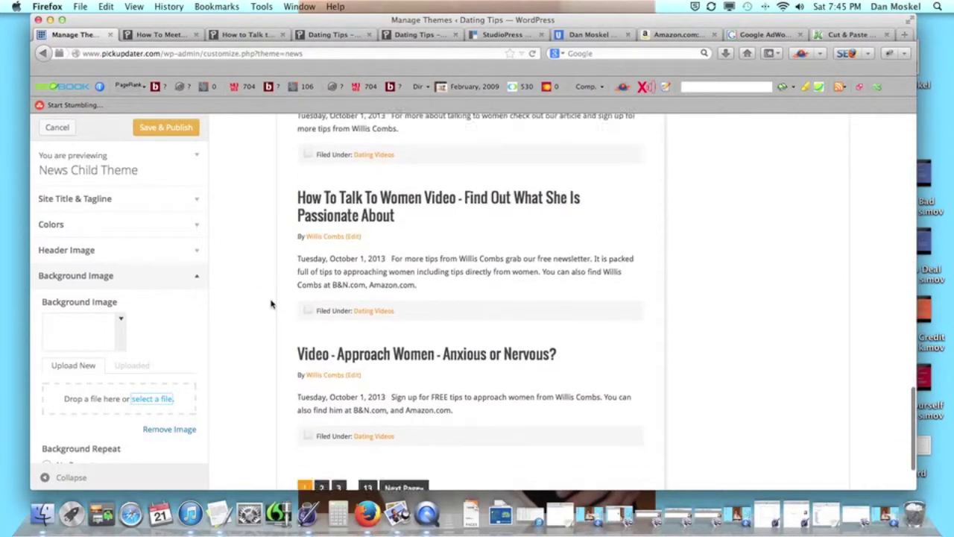
scroll(271, 303, "up", 15)
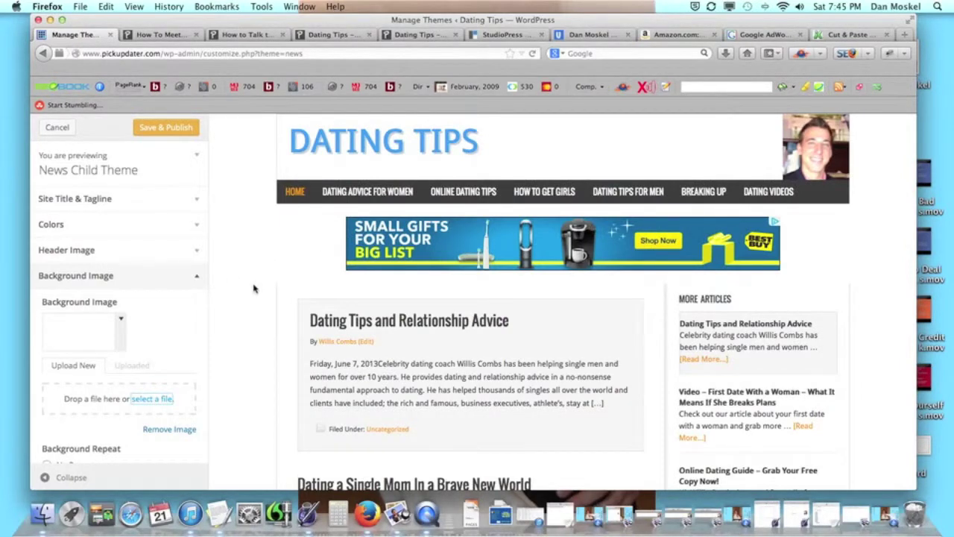
left_click(184, 128)
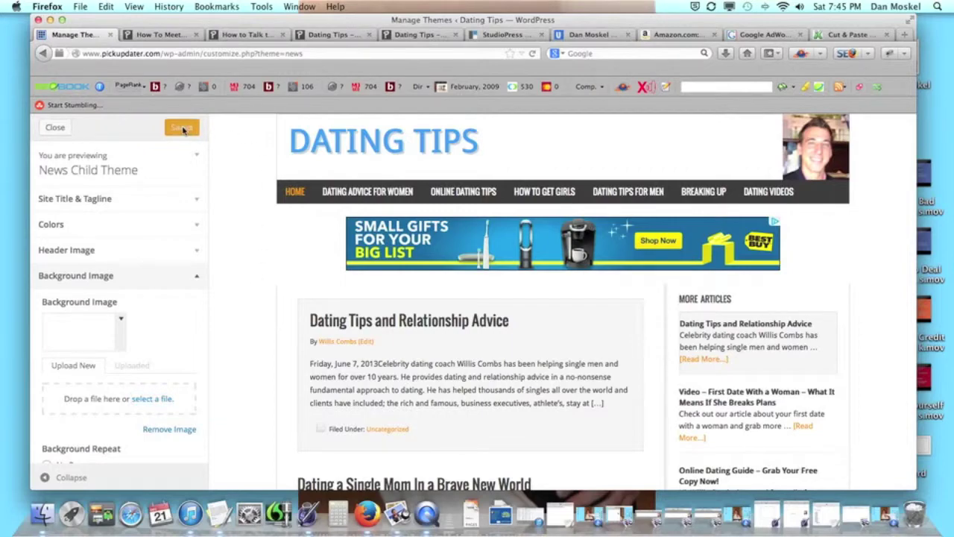
left_click(160, 36)
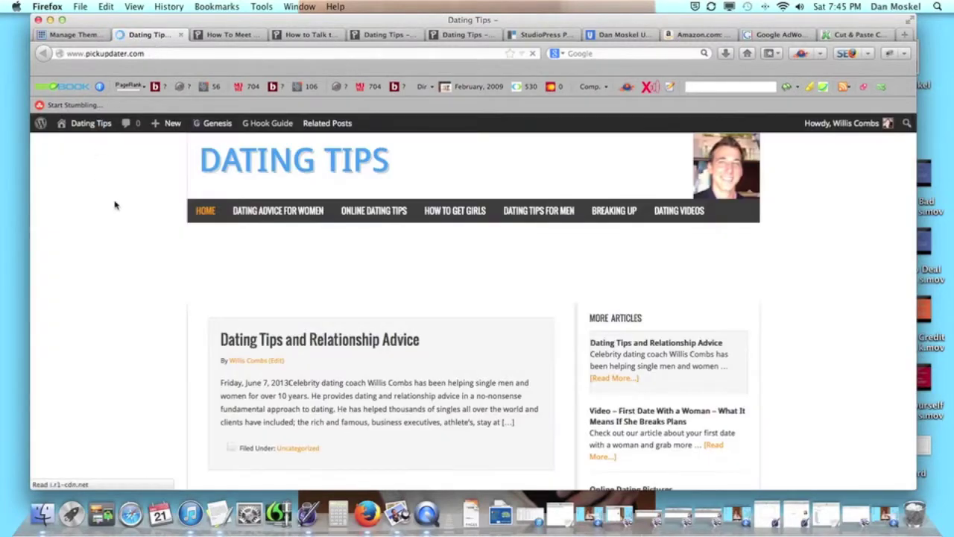
Step: Scroll the Dating Tips front page to confirm its white background, then switch to the self-publishing blog
scroll(102, 210, "down", 1)
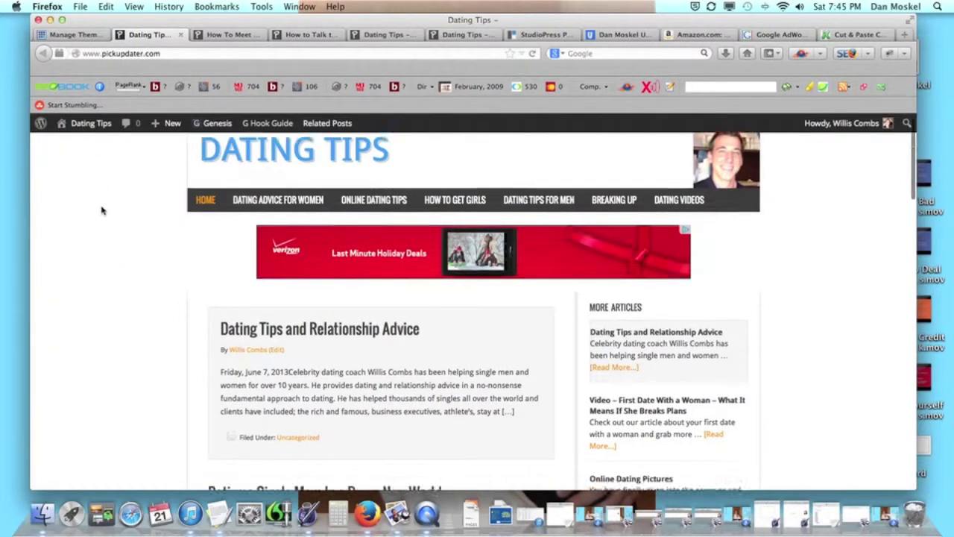
scroll(102, 211, "down", 15)
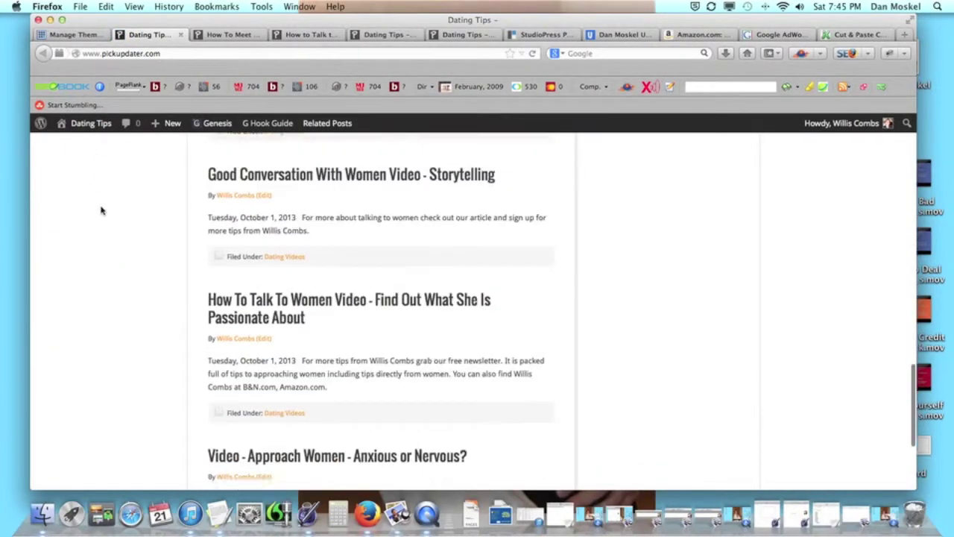
scroll(102, 210, "up", 20)
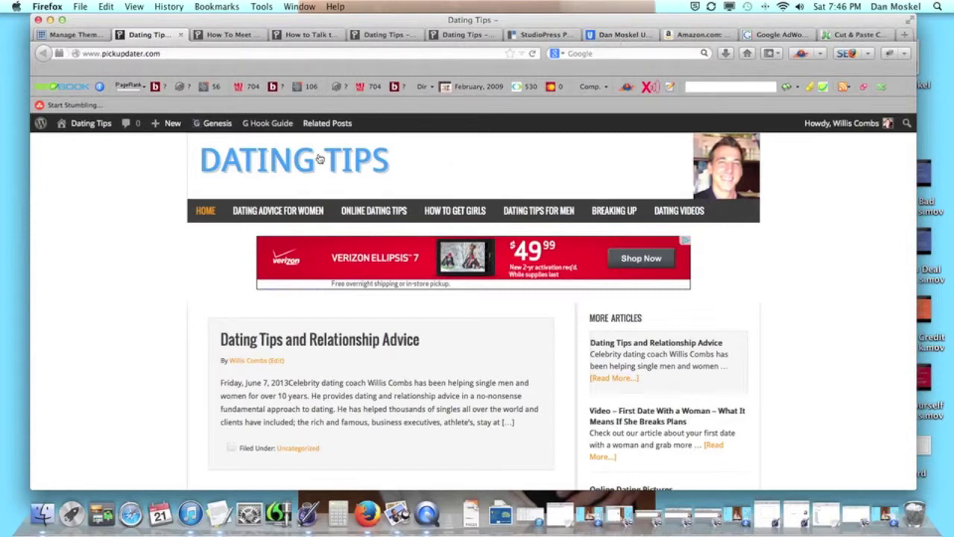
left_click(626, 35)
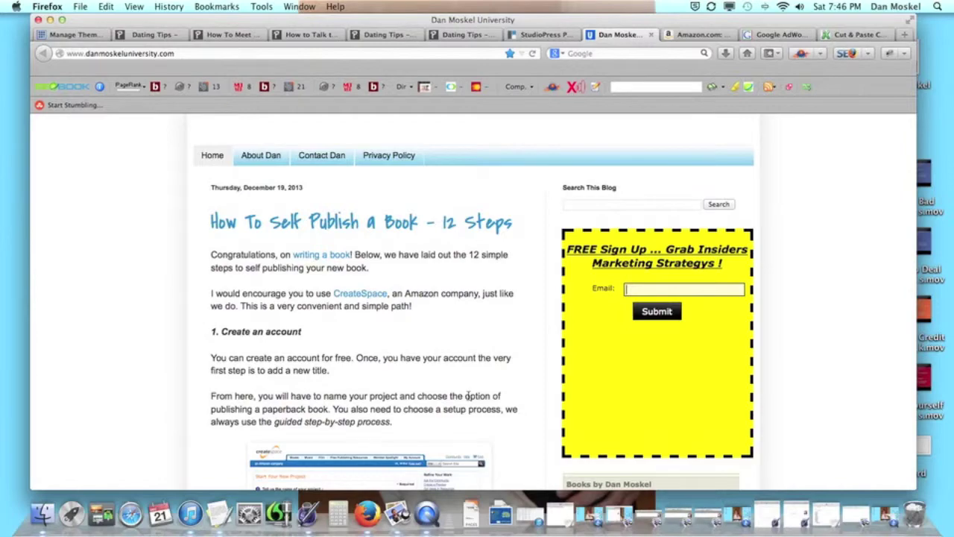
Step: Scroll down through the 'How To Self Publish a Book – 12 Steps' Blogger post and back up
scroll(463, 387, "down", 15)
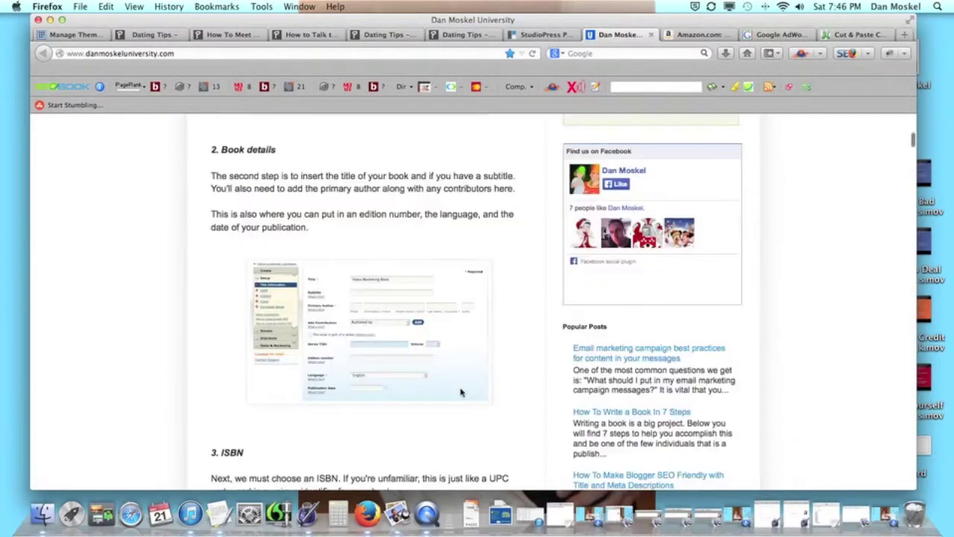
scroll(460, 391, "down", 15)
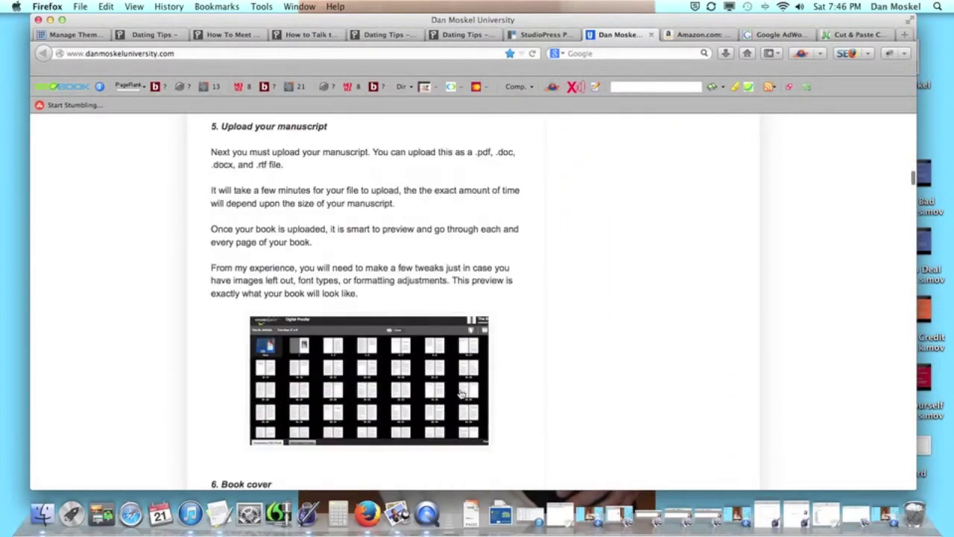
scroll(460, 393, "down", 15)
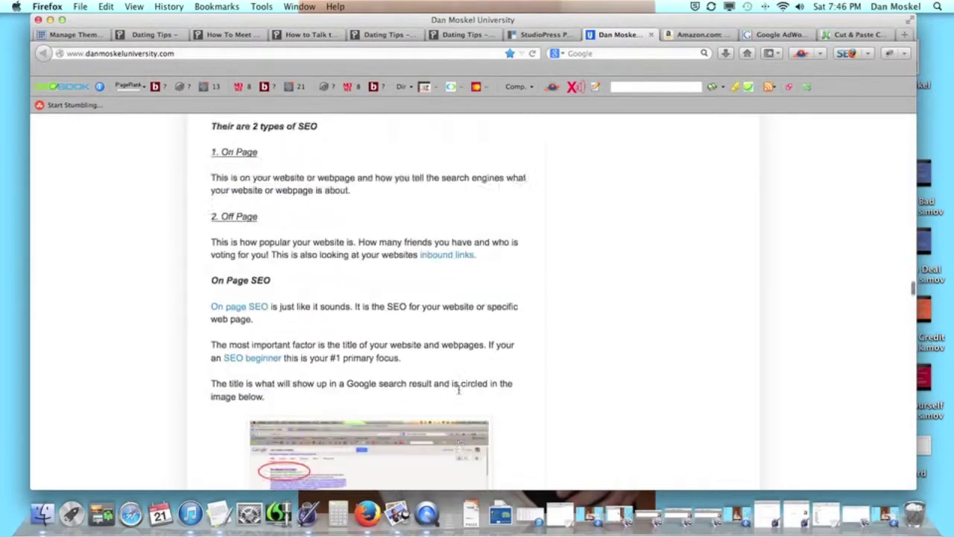
scroll(459, 393, "up", 20)
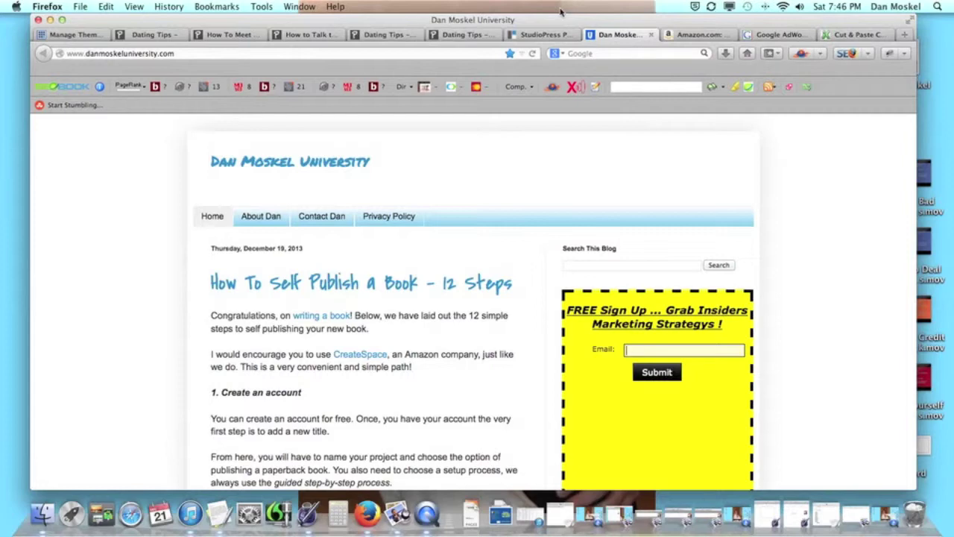
Step: Read through the How To Meet Women article, then scroll the Dating Tips homepage's new white background
left_click(153, 35)
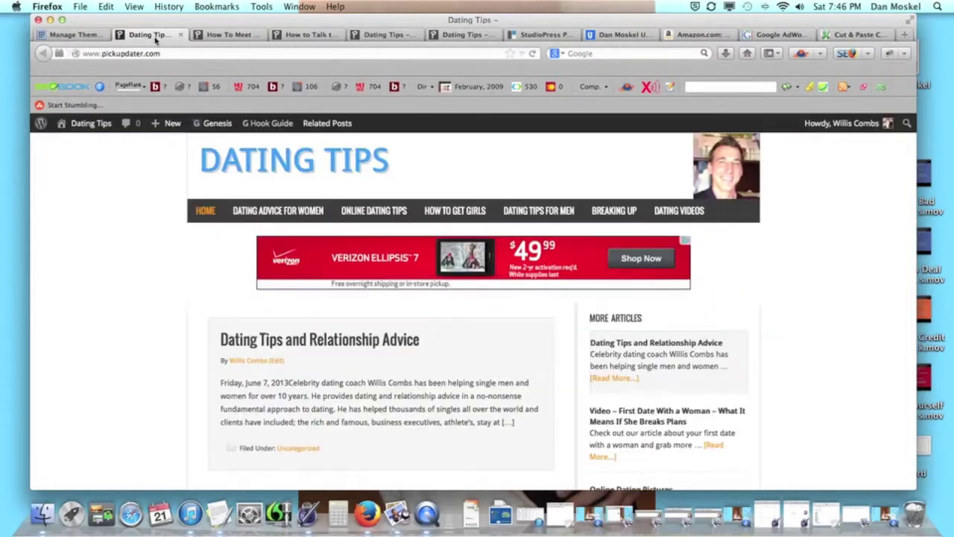
left_click(224, 34)
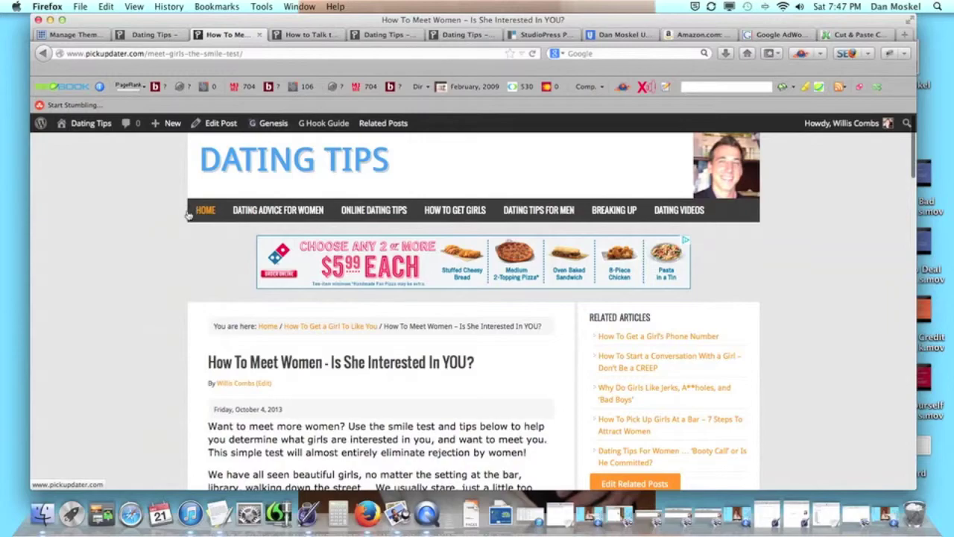
scroll(229, 234, "down", 20)
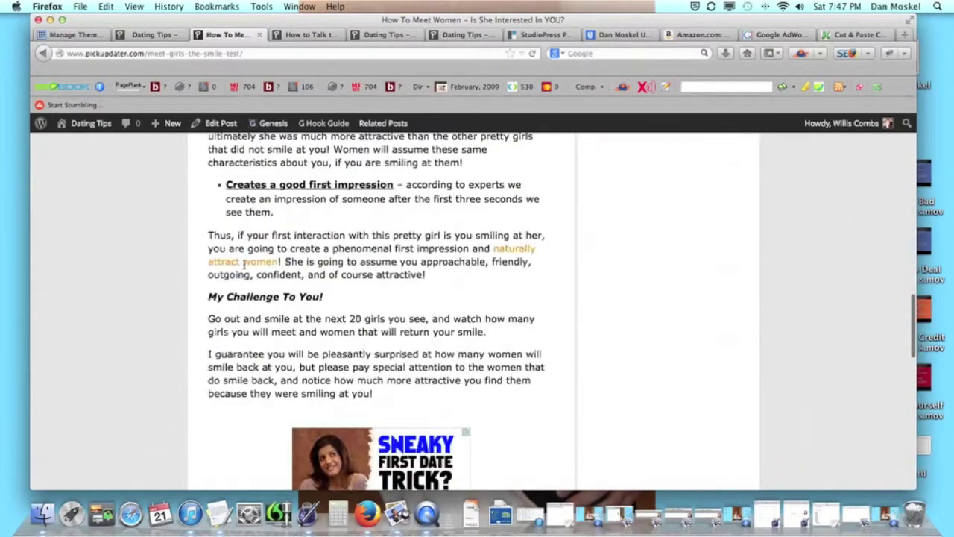
scroll(245, 268, "up", 20)
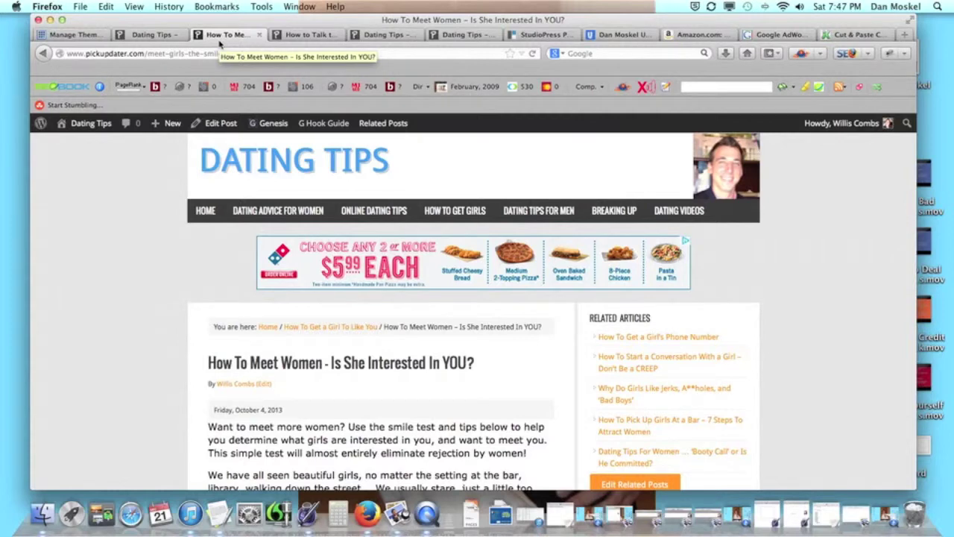
left_click(152, 36)
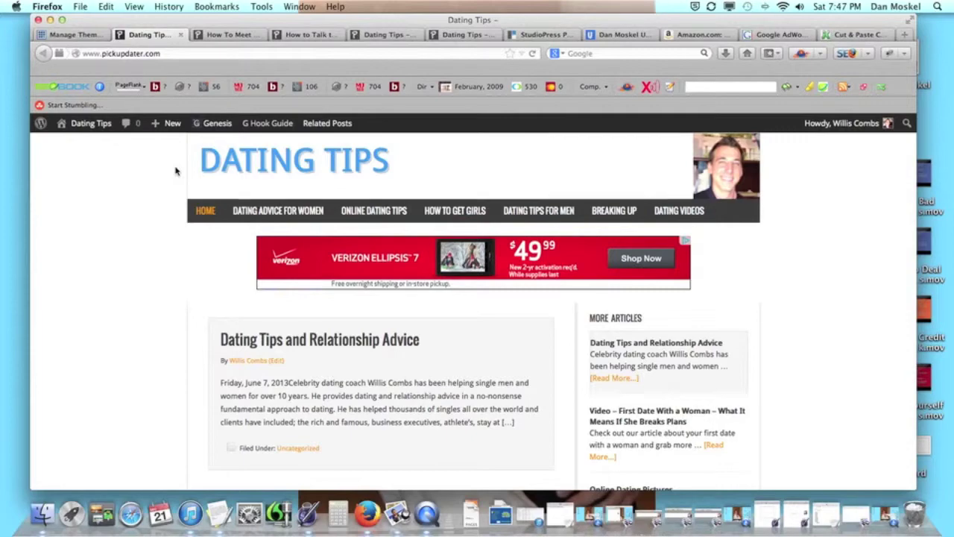
scroll(195, 245, "down", 10)
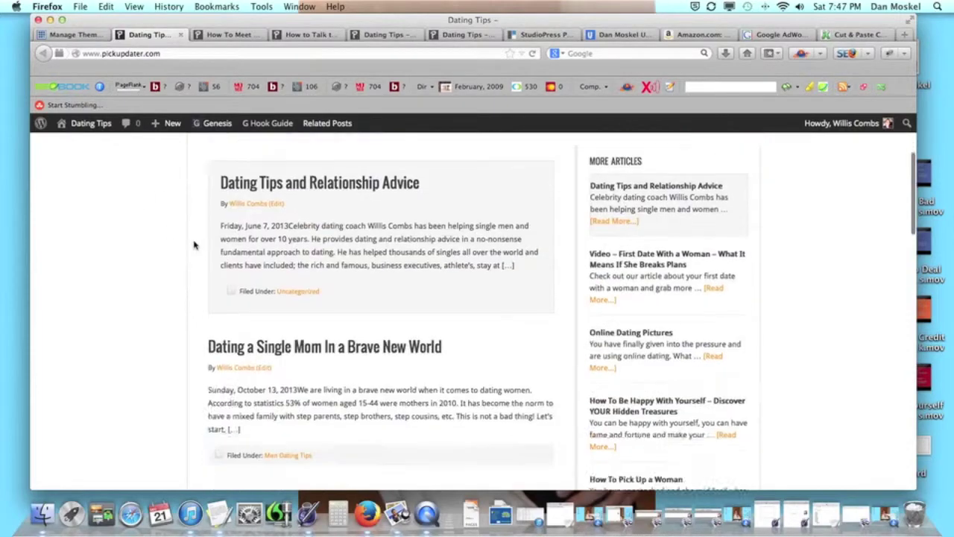
scroll(192, 245, "up", 10)
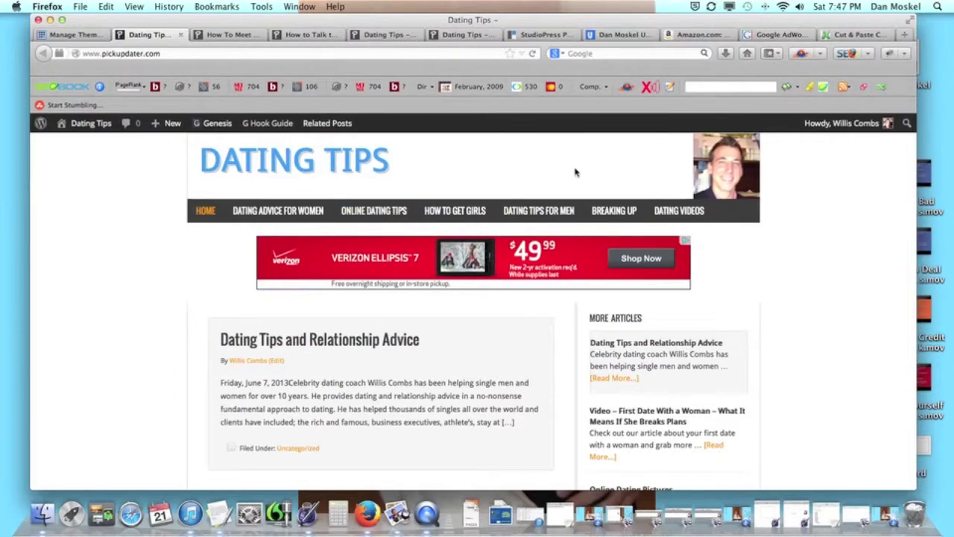
Step: Scroll through Amazon's Books search results showing the author's four titles
left_click(696, 35)
scroll(380, 327, "down", 10)
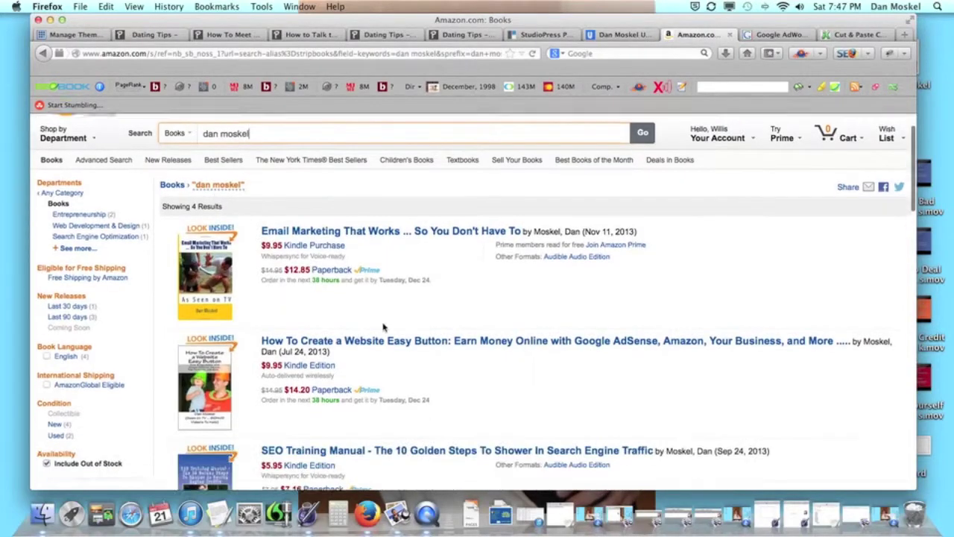
scroll(381, 327, "up", 2)
scroll(380, 327, "up", 10)
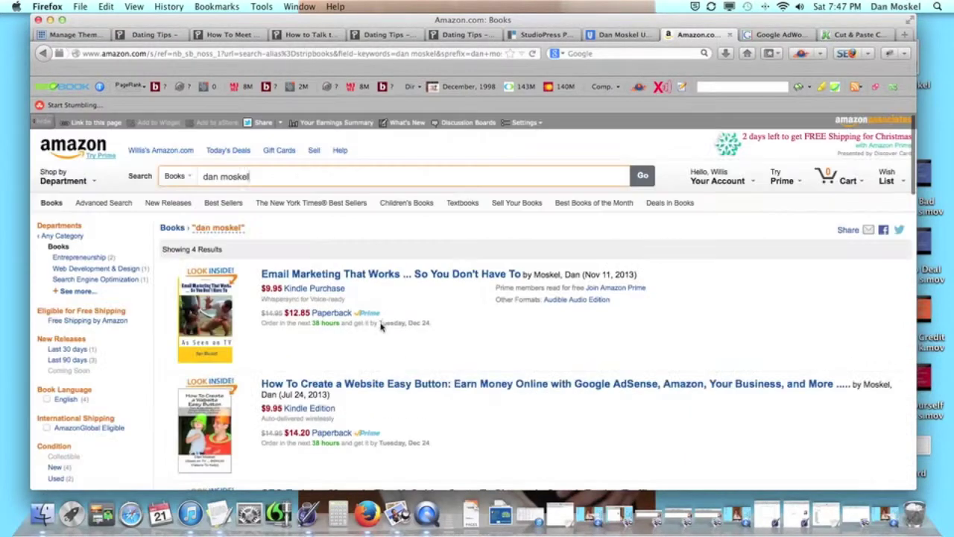